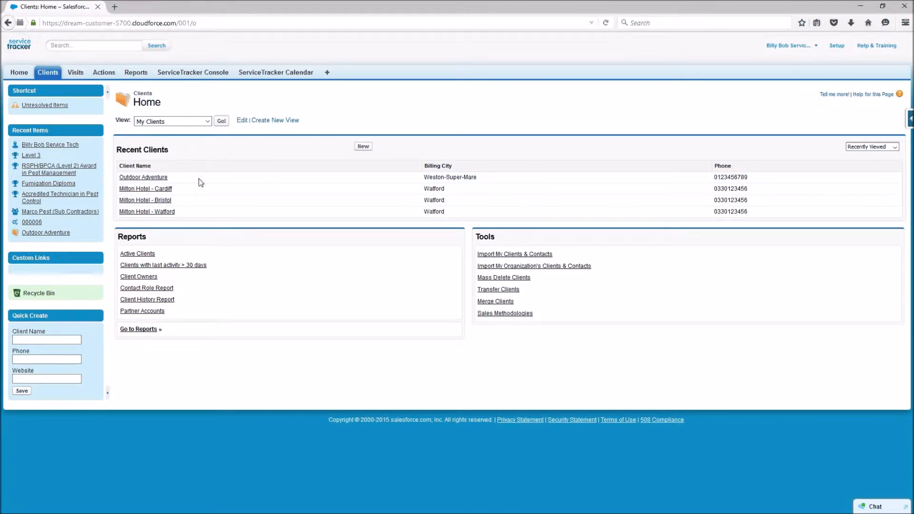
# Browse the client list views All Clients, New This Week, Recently Viewed Clients and My Clients.
pyautogui.click(179, 122)
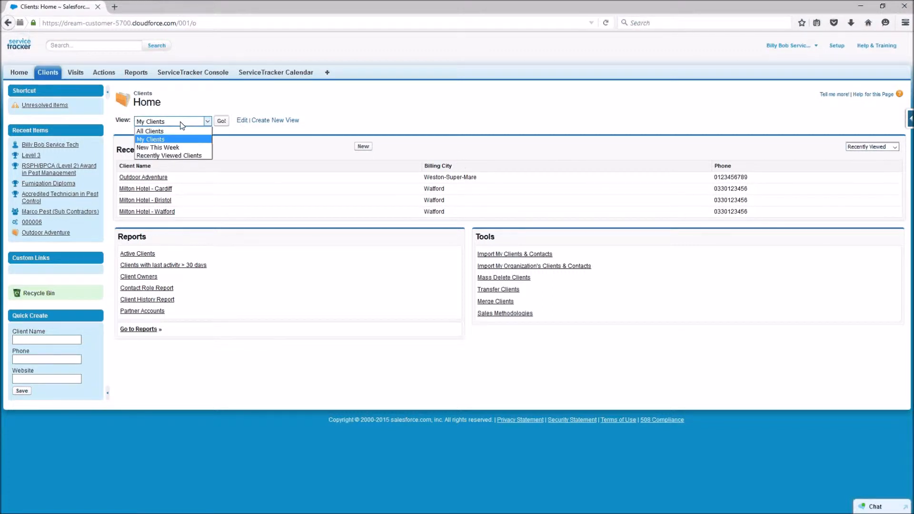
pyautogui.click(157, 131)
pyautogui.click(222, 122)
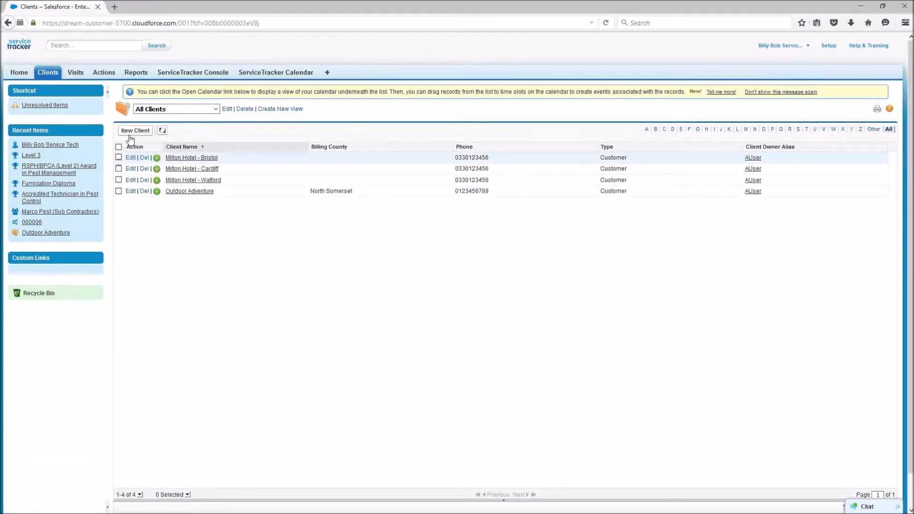
pyautogui.click(205, 109)
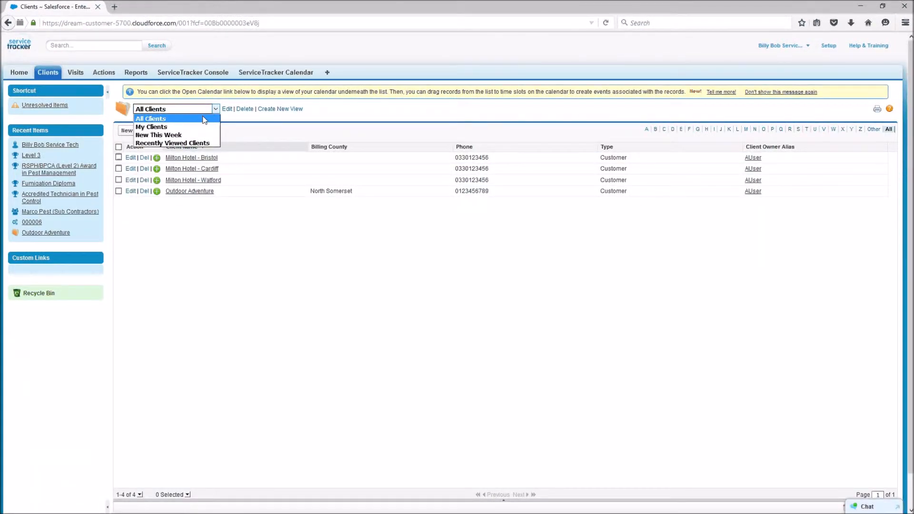
pyautogui.click(177, 135)
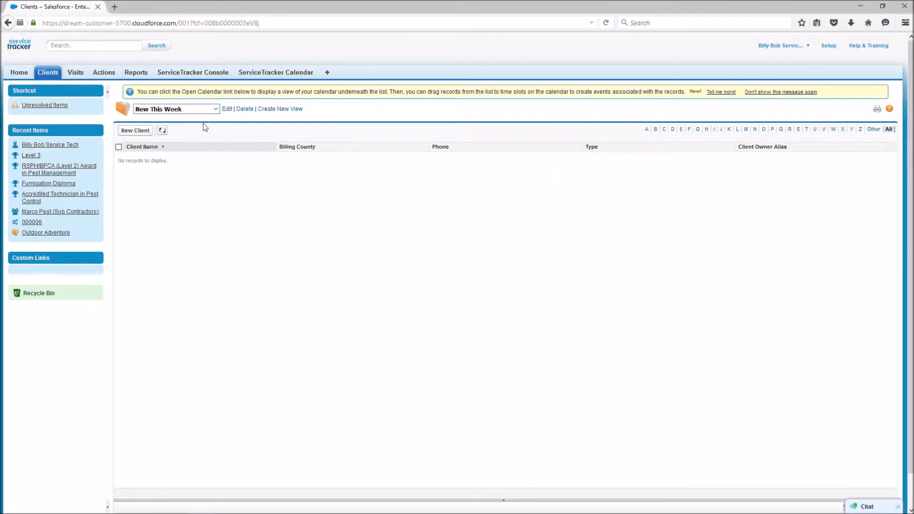
pyautogui.click(208, 110)
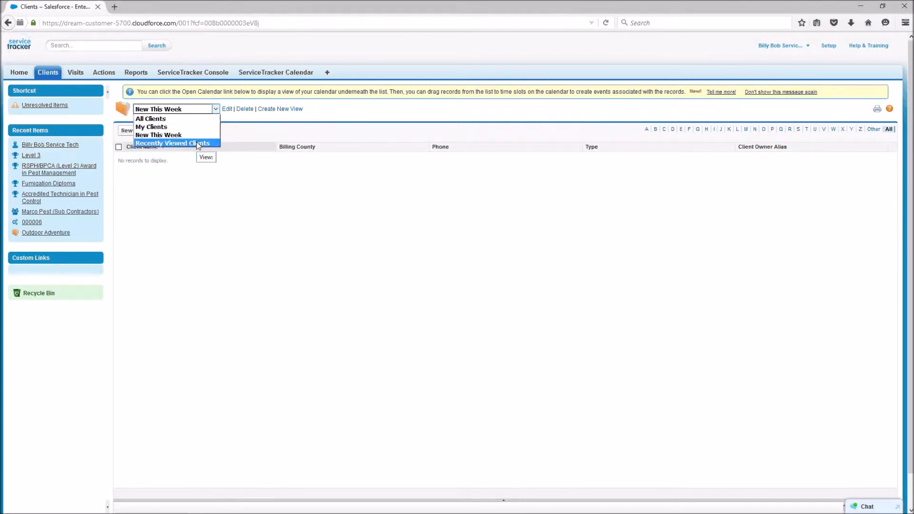
pyautogui.click(199, 144)
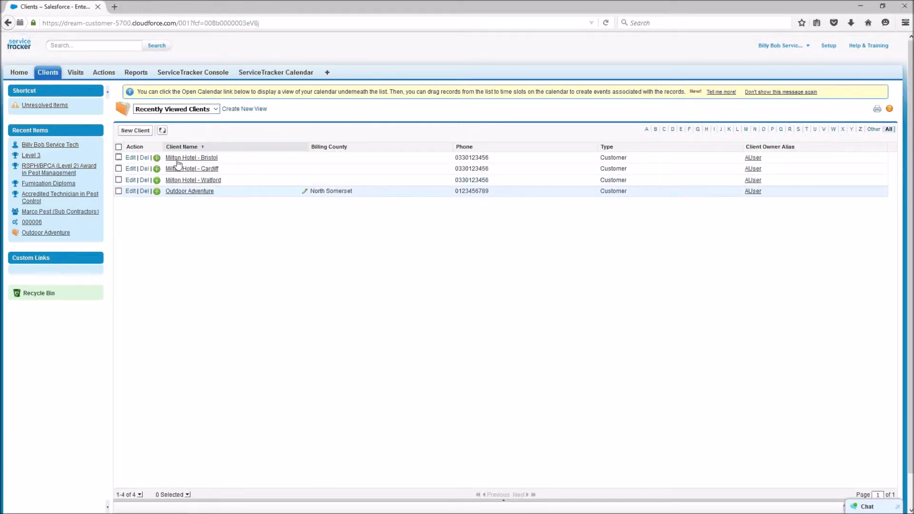
pyautogui.click(198, 108)
pyautogui.click(207, 126)
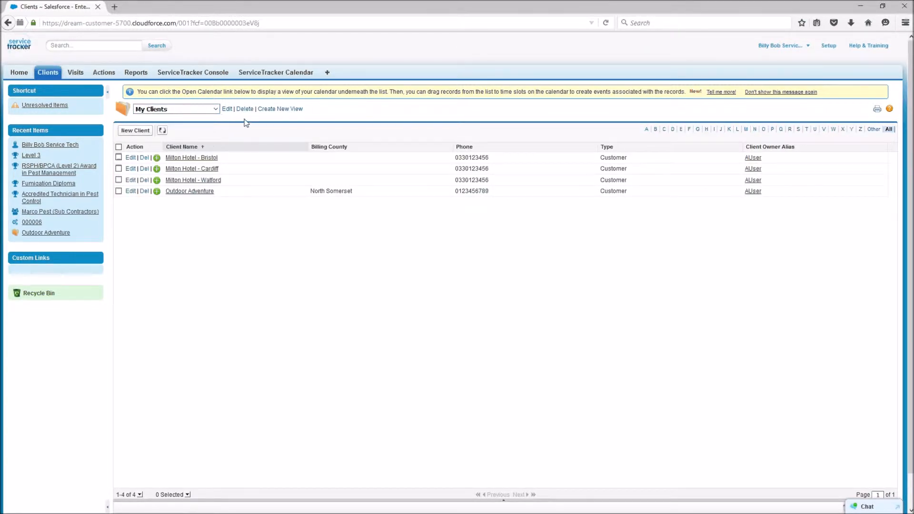
# Start a new client list view named Demo_One, with Demo_One as its unique name.
pyautogui.click(279, 109)
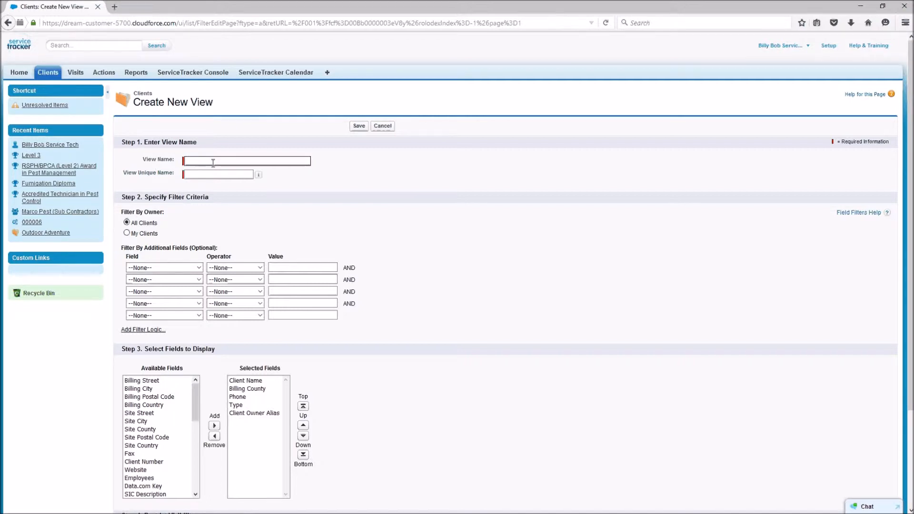
pyautogui.write('Demo_One')
pyautogui.press('Tab')
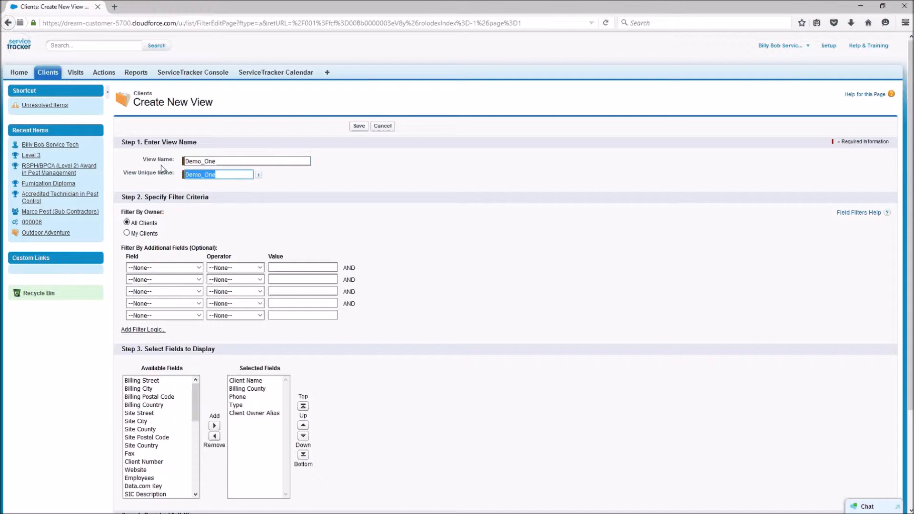
pyautogui.click(327, 223)
# Define the first filter criterion of the view as Type equals Customer, looking up the value from the picklist.
pyautogui.click(199, 267)
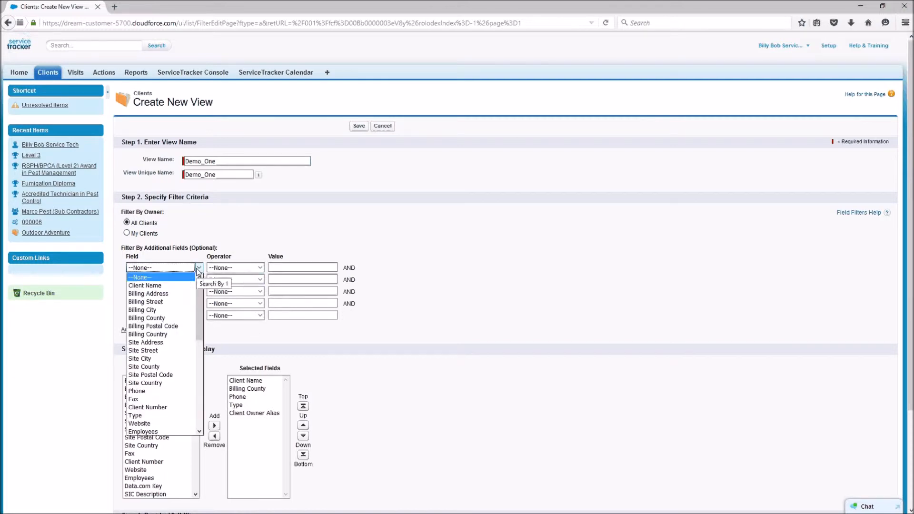
pyautogui.scroll(-2, 203, 313)
pyautogui.moveTo(202, 312); pyautogui.dragTo(203, 386)
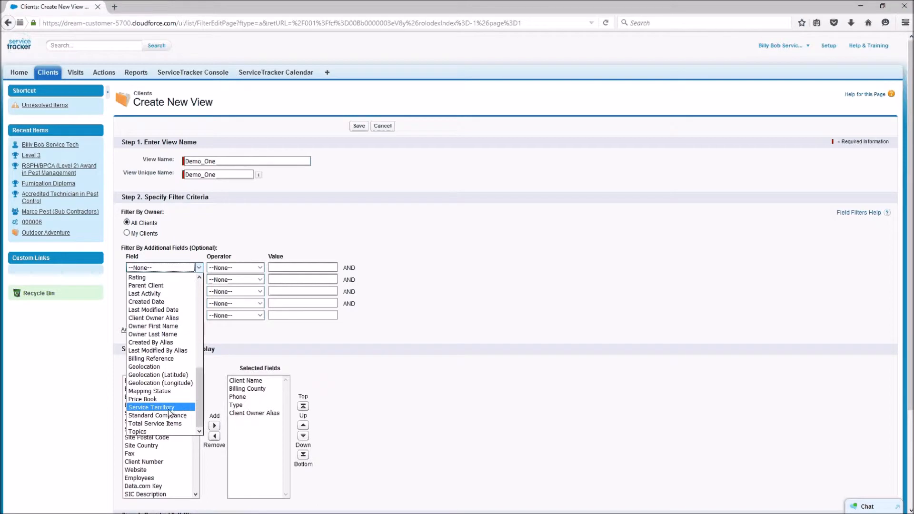
pyautogui.moveTo(201, 404); pyautogui.dragTo(197, 316)
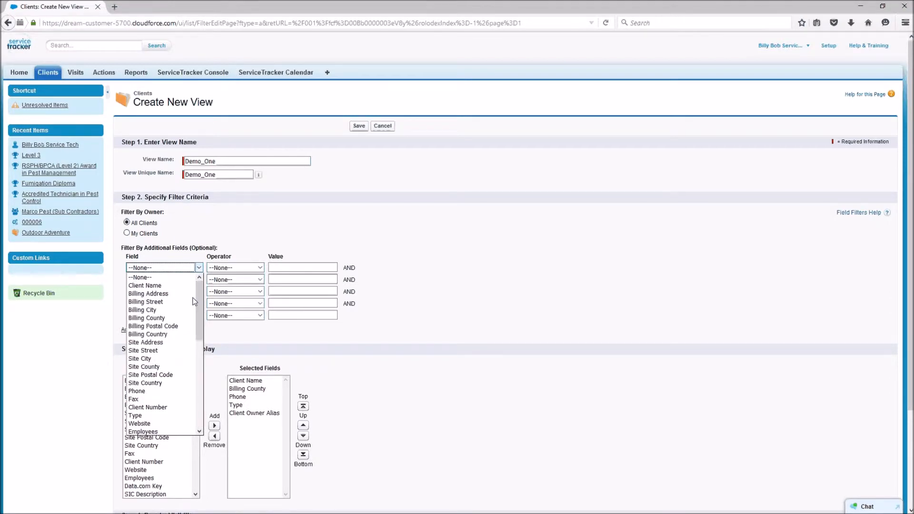
pyautogui.click(157, 415)
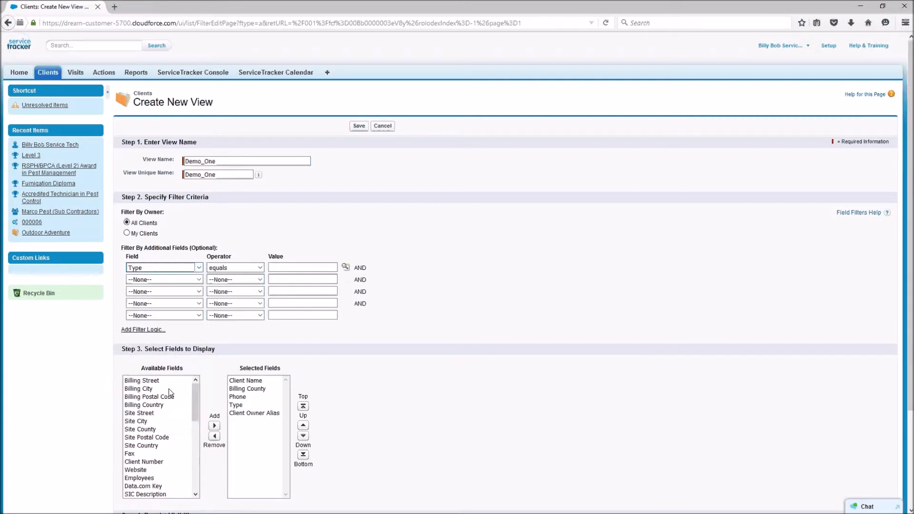
pyautogui.click(258, 267)
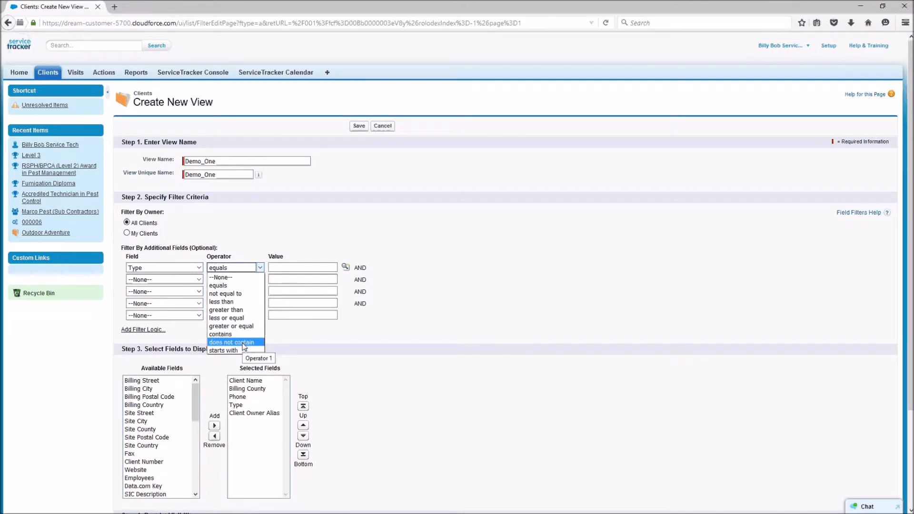
pyautogui.click(235, 286)
pyautogui.click(345, 267)
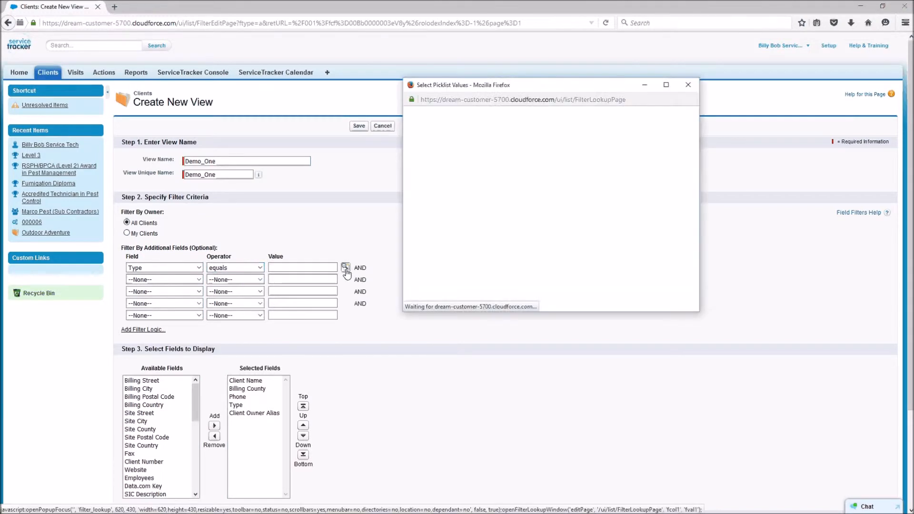
pyautogui.click(415, 195)
pyautogui.click(547, 289)
pyautogui.doubleClick(360, 279)
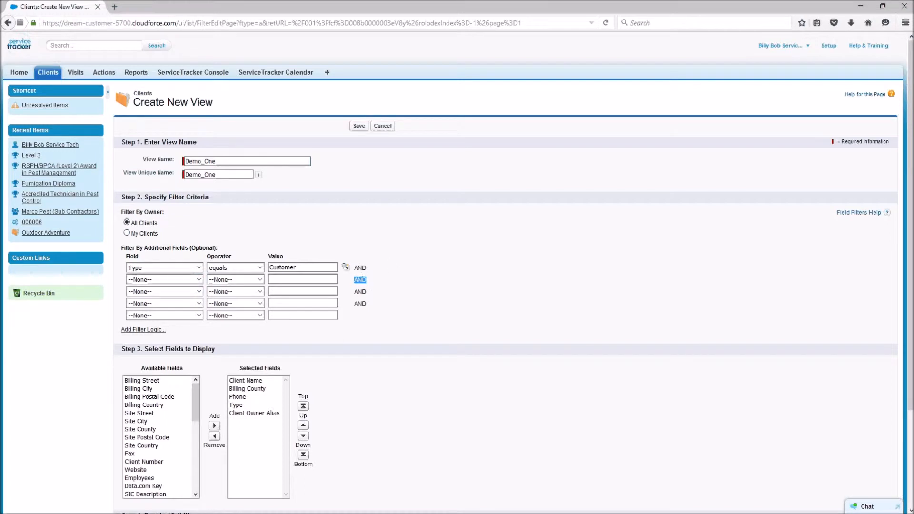
pyautogui.click(153, 279)
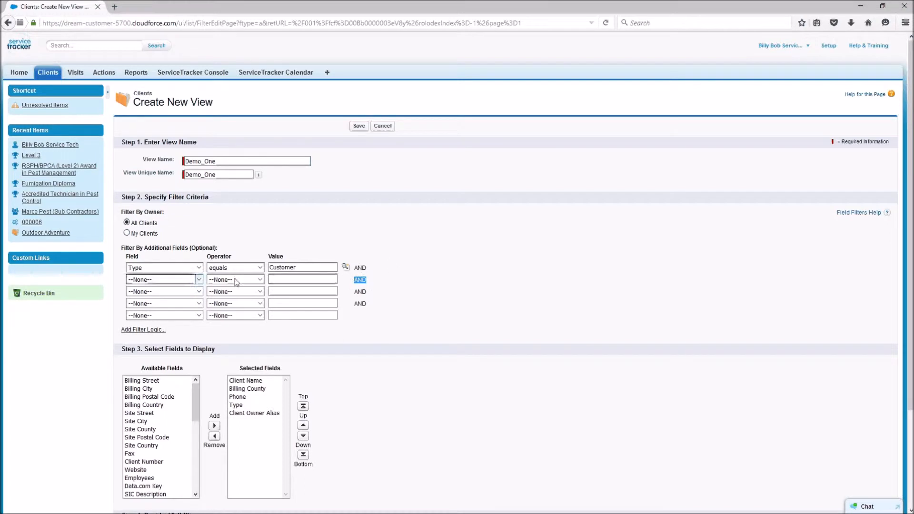
pyautogui.click(188, 280)
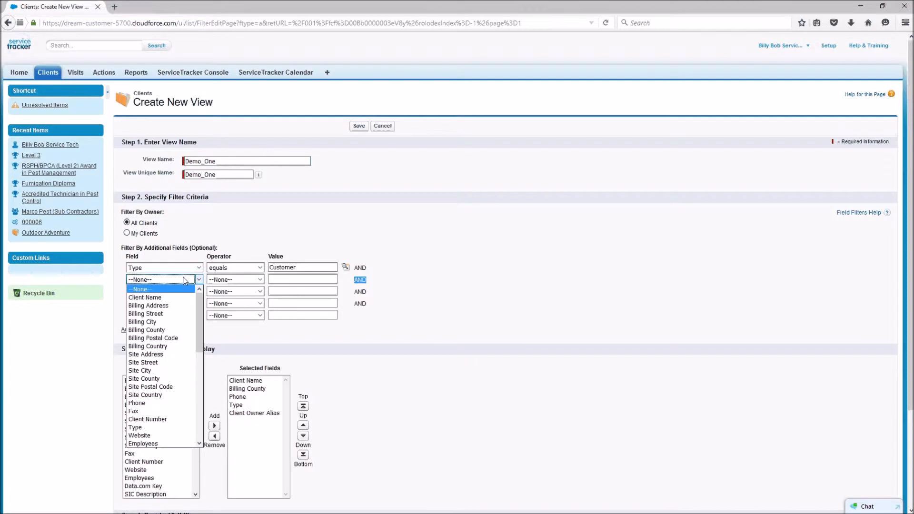
pyautogui.click(185, 282)
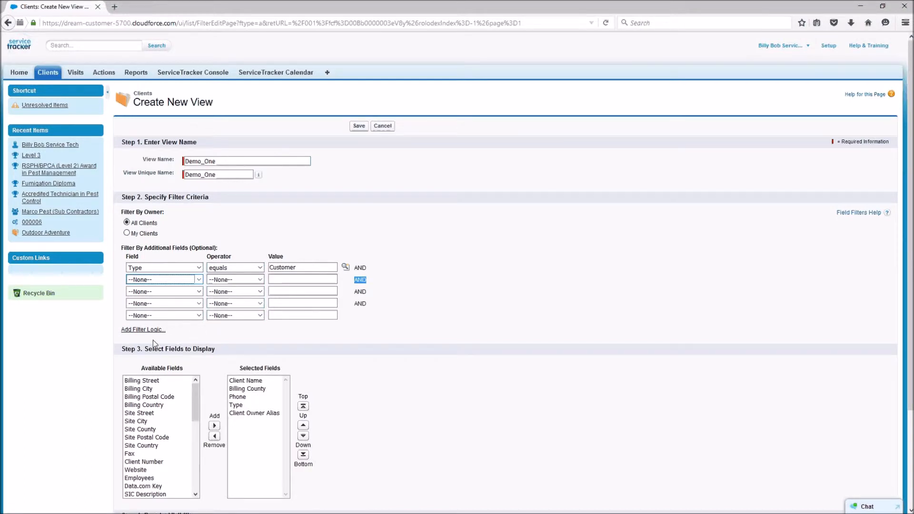
# Add custom filter logic to the view's filter criteria.
pyautogui.click(135, 330)
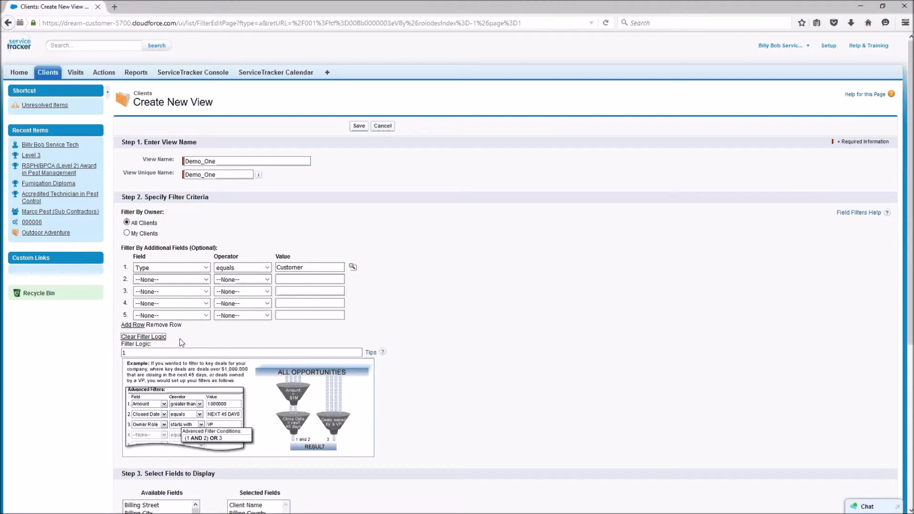
pyautogui.scroll(-1, 179, 340)
pyautogui.scroll(-2, 179, 340)
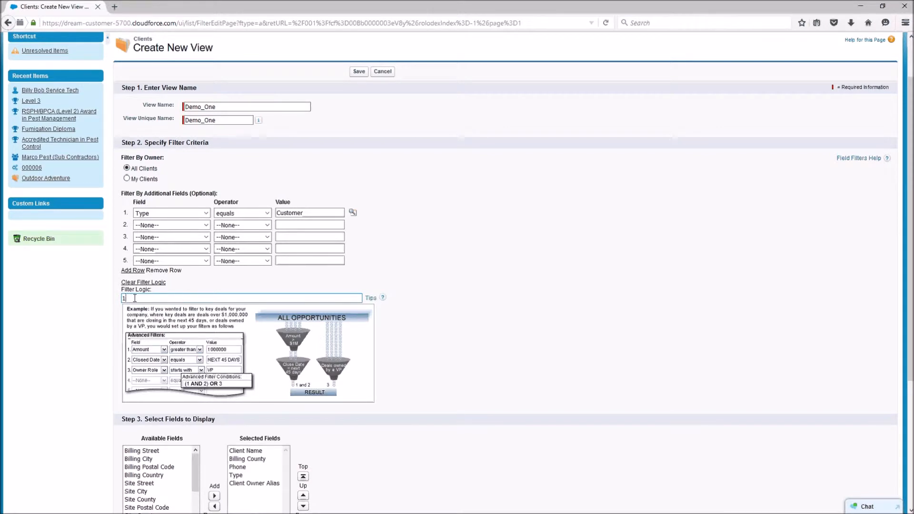
# Define the second filter criterion as Type equals Partner, looking up the value from the picklist.
pyautogui.click(145, 225)
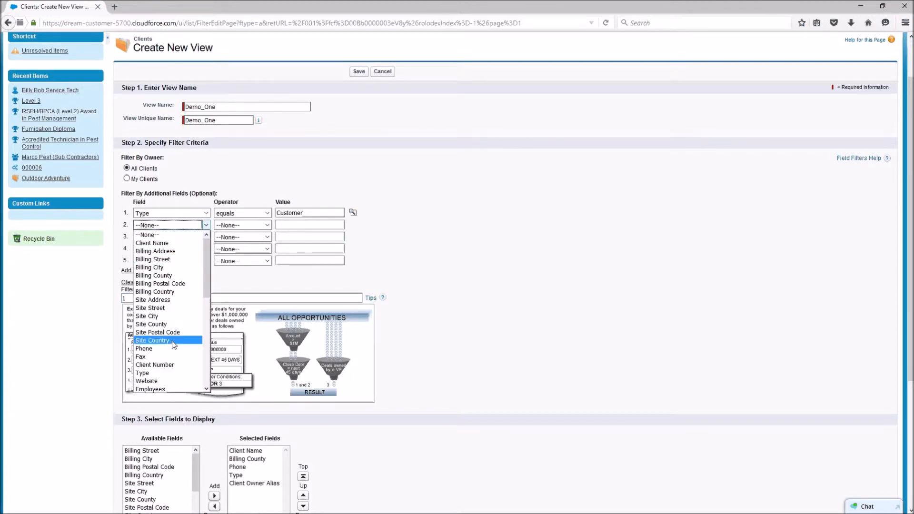
pyautogui.click(163, 373)
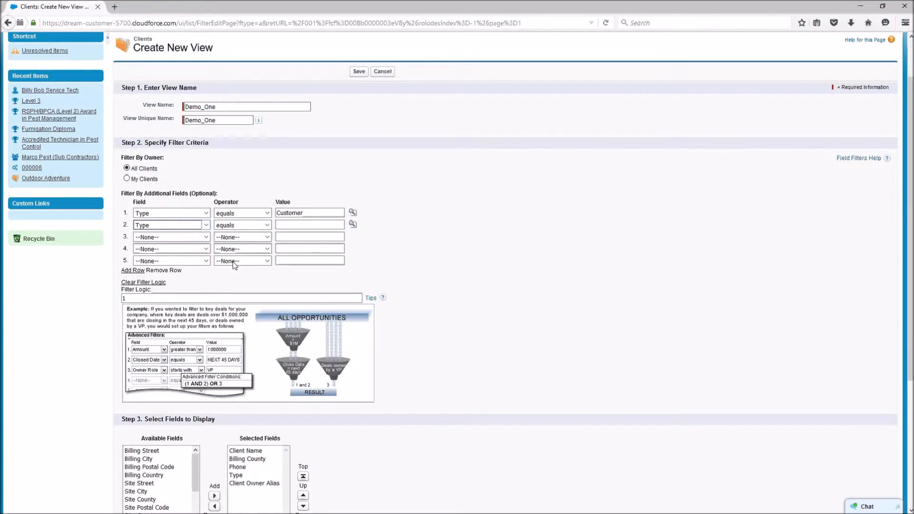
pyautogui.click(352, 224)
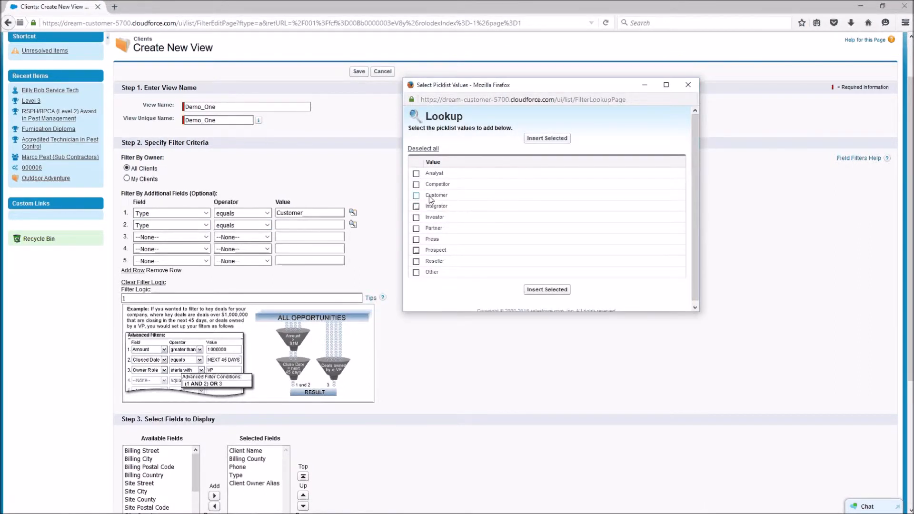
pyautogui.click(416, 228)
pyautogui.click(546, 289)
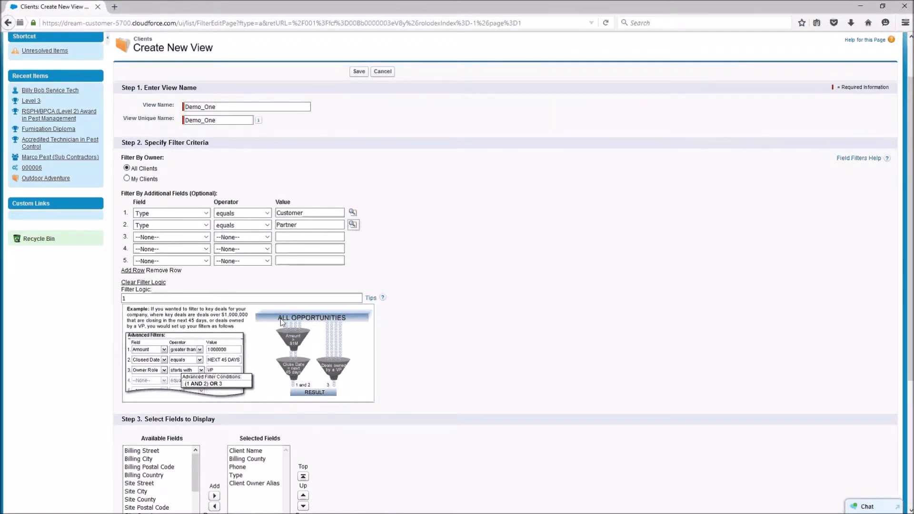
# Enter the filter logic "1 And 2" and change its operator so that it reads "1 or 2".
pyautogui.click(137, 298)
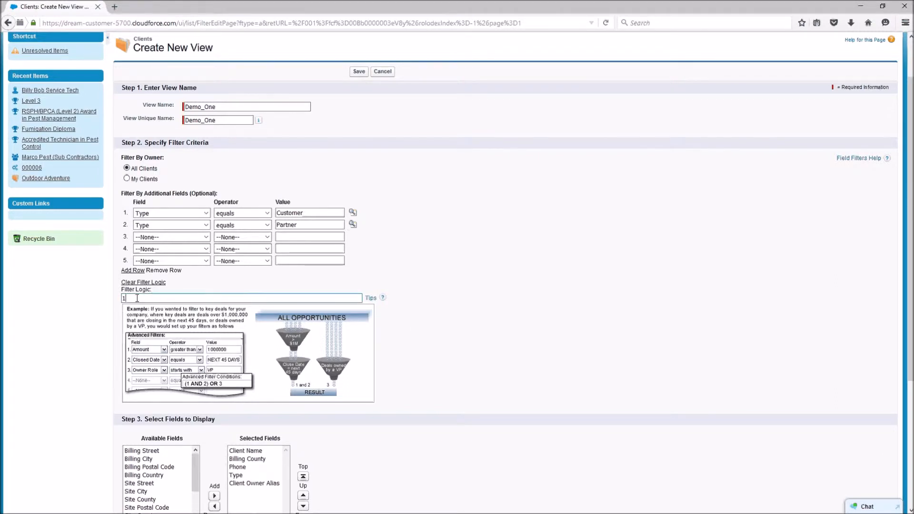
pyautogui.write('1 And 2')
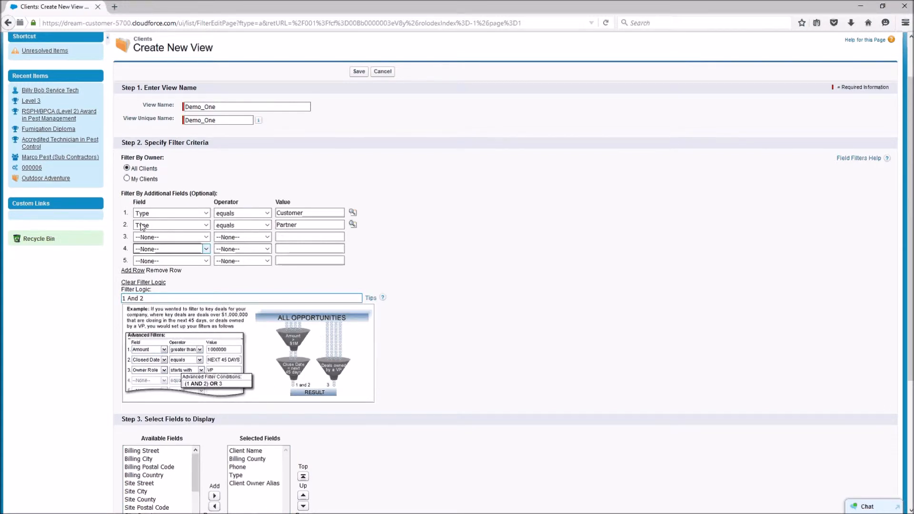
pyautogui.click(295, 213)
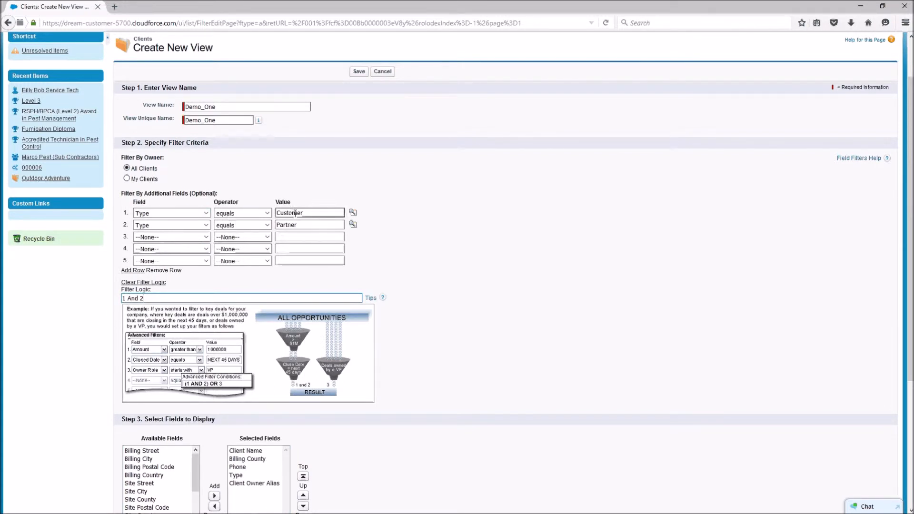
pyautogui.doubleClick(137, 297)
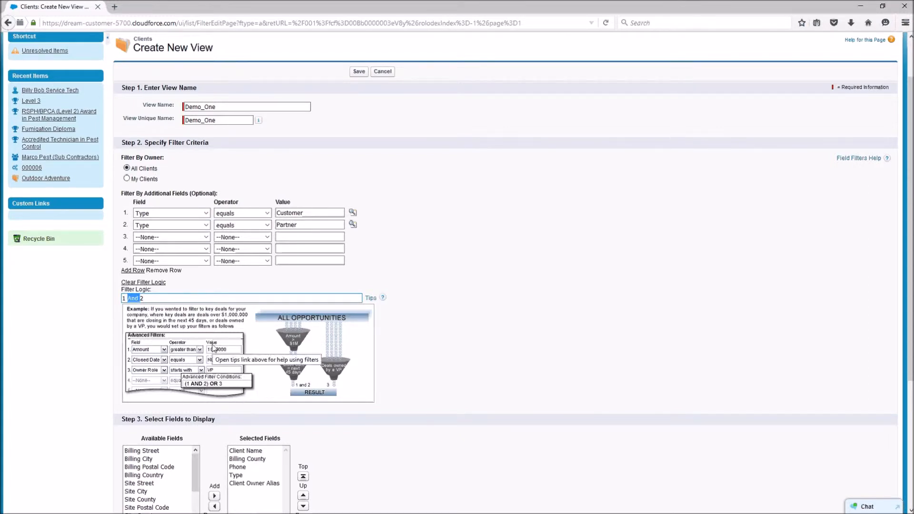
pyautogui.write('or')
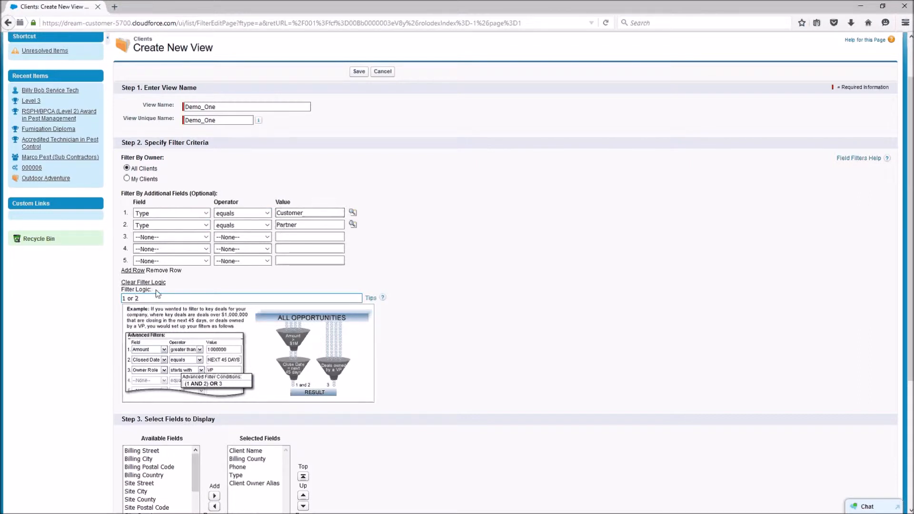
pyautogui.click(353, 225)
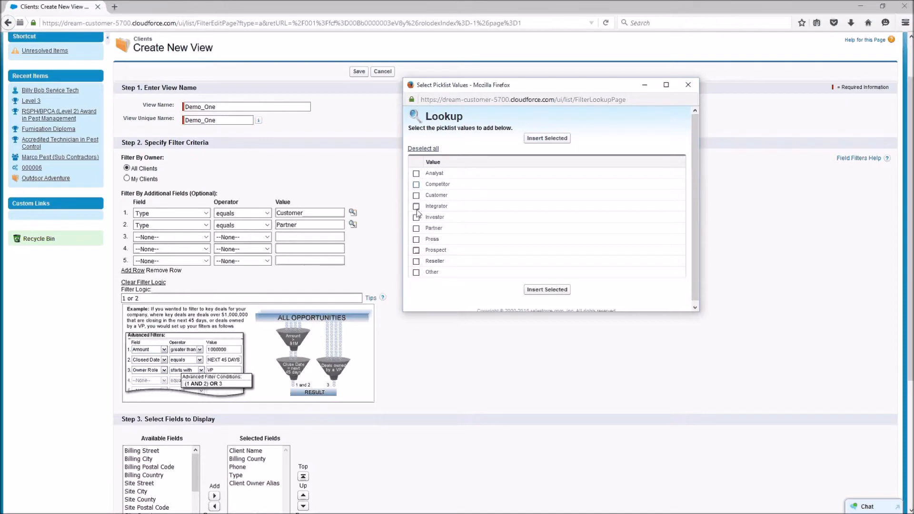
pyautogui.click(688, 85)
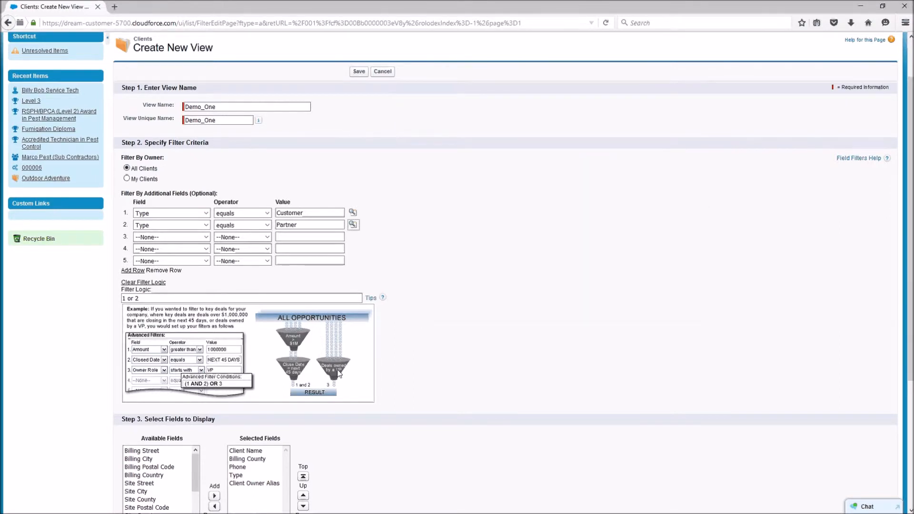
pyautogui.click(125, 299)
pyautogui.click(125, 299)
pyautogui.doubleClick(132, 298)
# Define the third filter criterion as Type equals Competitor, looking up the value from the picklist.
pyautogui.click(199, 240)
pyautogui.click(198, 239)
pyautogui.click(157, 367)
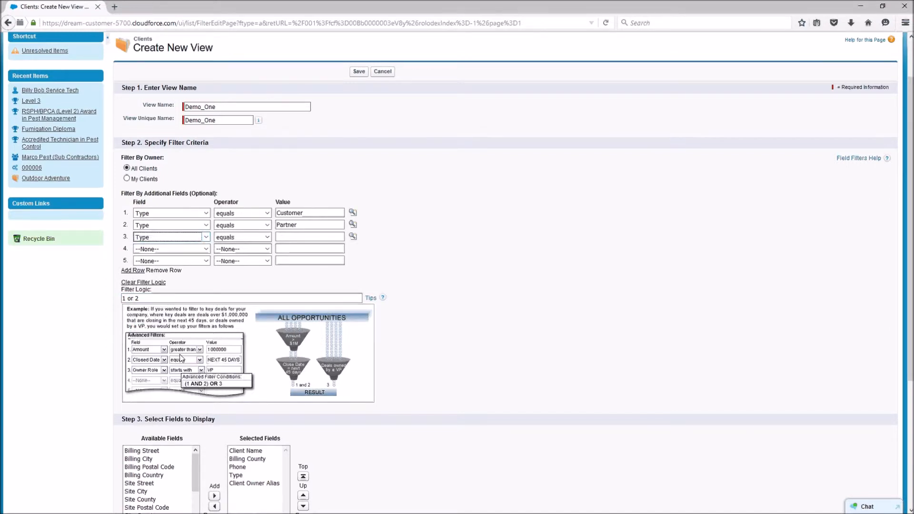
pyautogui.click(352, 236)
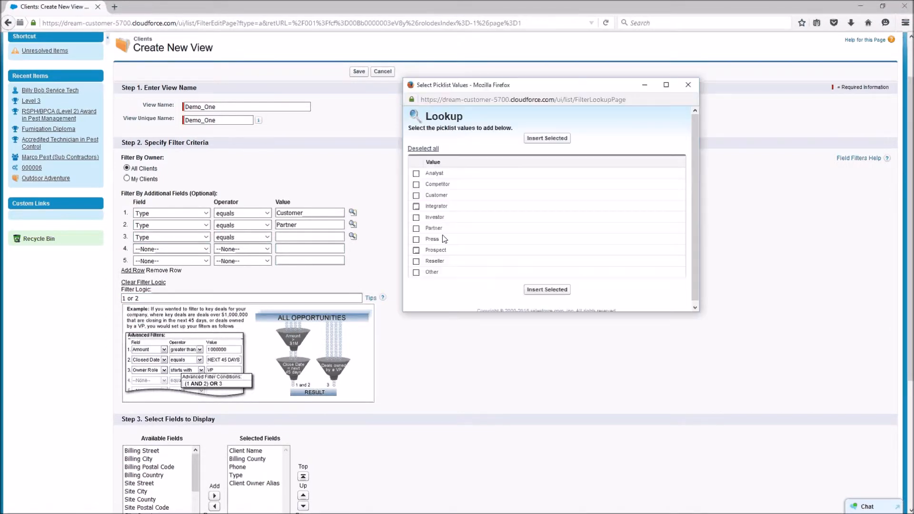
pyautogui.click(416, 184)
pyautogui.click(542, 290)
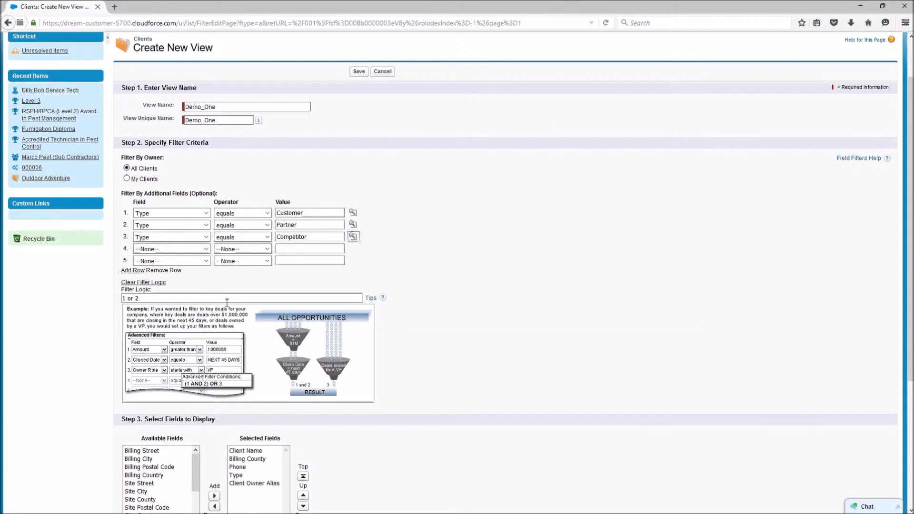
# Change the filter logic to "(1 and 2) or 3", grouping the first two criteria in parentheses.
pyautogui.click(124, 298)
pyautogui.doubleClick(132, 298)
pyautogui.write('and')
pyautogui.press('Home')
pyautogui.write('(')
pyautogui.click(167, 299)
pyautogui.write(') or')
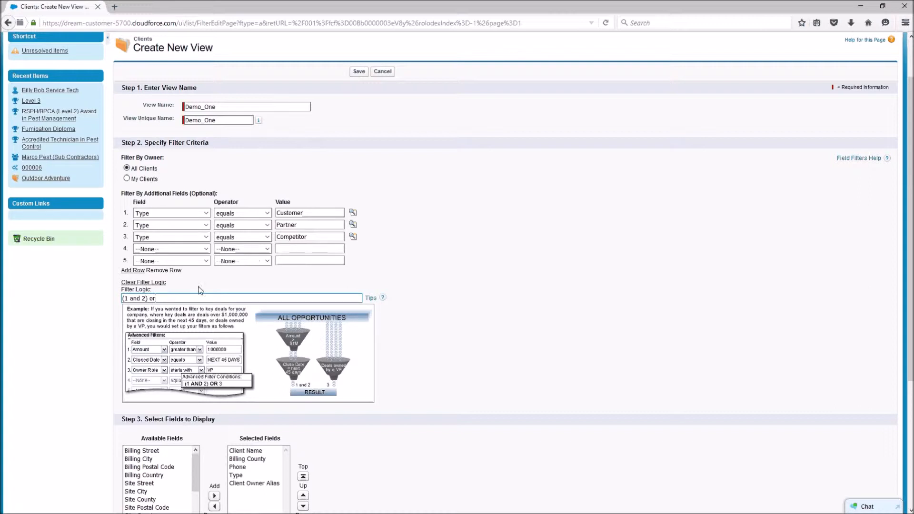
pyautogui.write(' 3')
pyautogui.moveTo(149, 298); pyautogui.dragTo(120, 296)
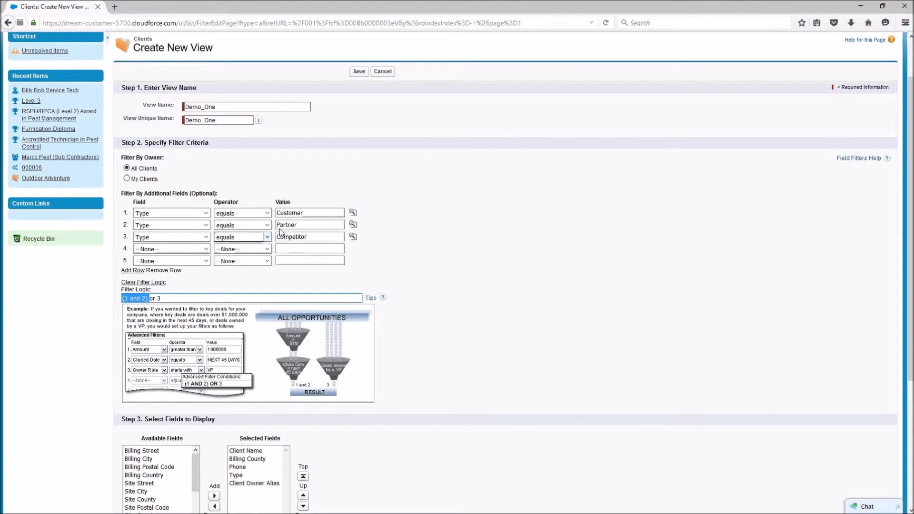
# Clear the second and third filter criteria, resetting their fields and operators to --None-- and emptying their values.
pyautogui.click(195, 225)
pyautogui.click(180, 235)
pyautogui.click(172, 237)
pyautogui.click(172, 245)
pyautogui.click(249, 225)
pyautogui.click(249, 236)
pyautogui.click(241, 237)
pyautogui.click(233, 246)
pyautogui.moveTo(325, 237); pyautogui.dragTo(191, 231)
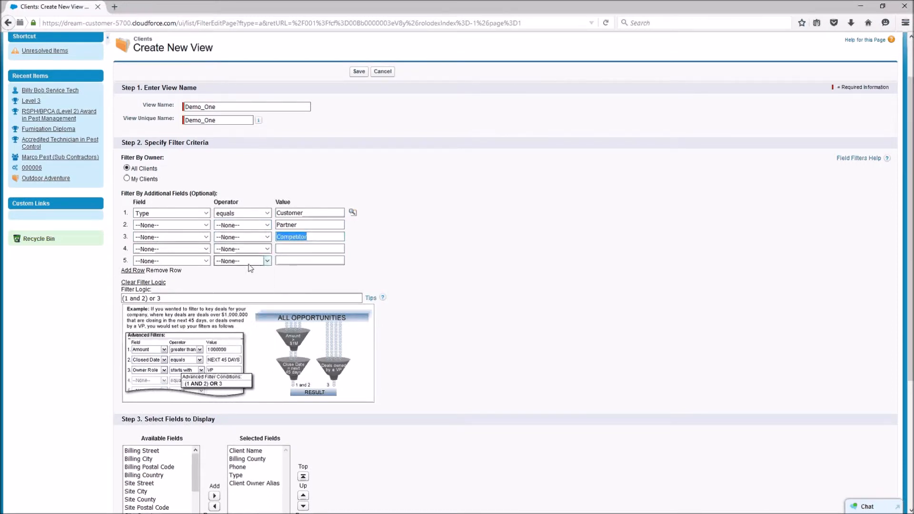
pyautogui.press('BackSpace')
pyautogui.moveTo(318, 225); pyautogui.dragTo(181, 233)
pyautogui.press('BackSpace')
# Delete the filter logic expression and clear the custom filter logic from the view.
pyautogui.moveTo(175, 299); pyautogui.dragTo(86, 297)
pyautogui.press('BackSpace')
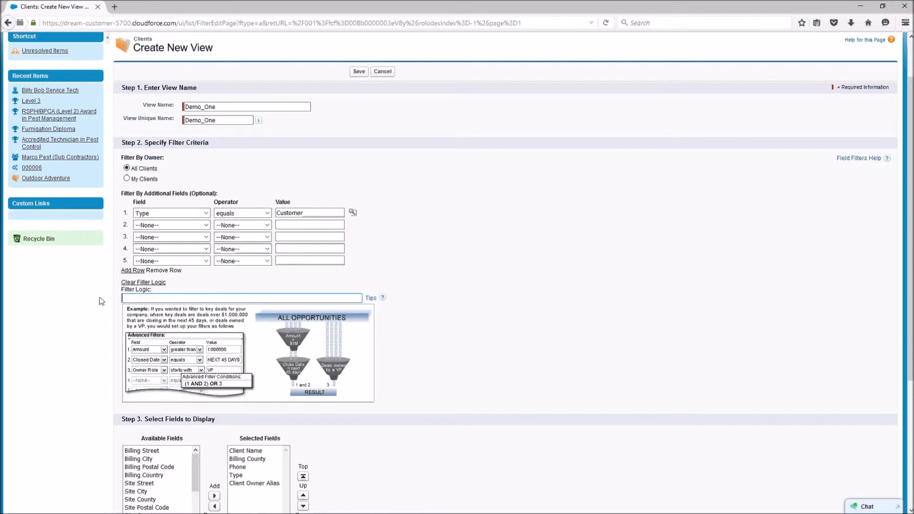
pyautogui.click(143, 282)
# Define the second filter criterion as Service Territory equals Wales.
pyautogui.click(184, 226)
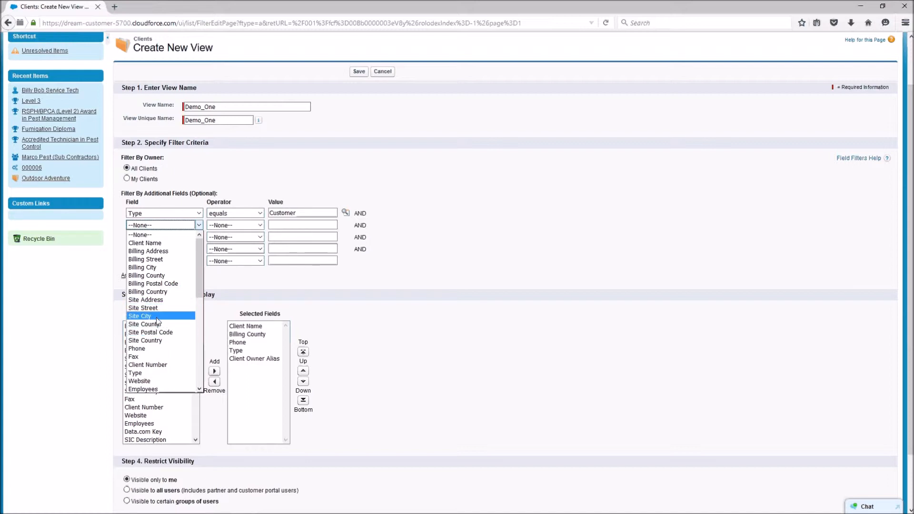
pyautogui.scroll(-4, 161, 348)
pyautogui.scroll(-5, 161, 348)
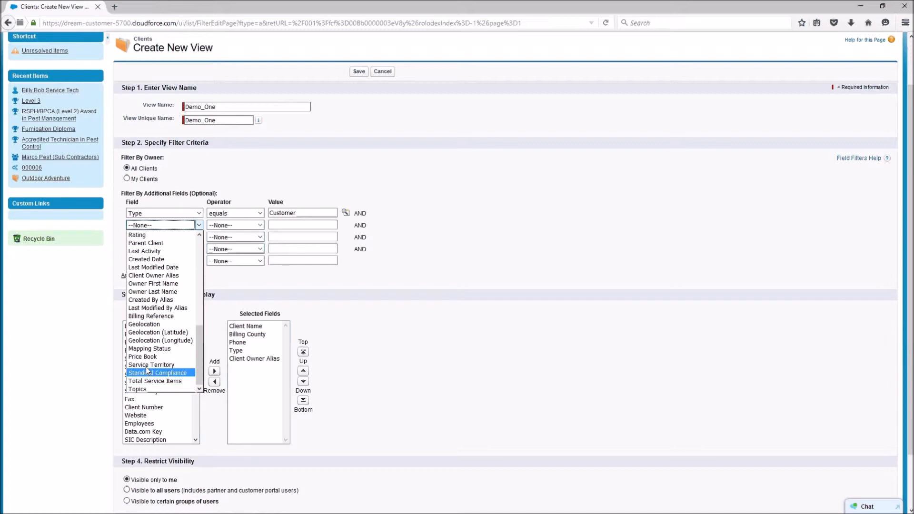
pyautogui.click(156, 364)
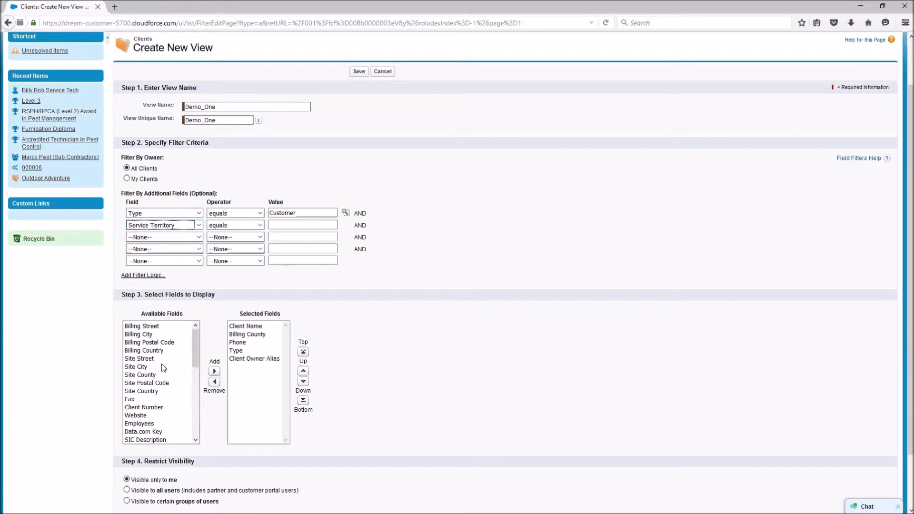
pyautogui.click(260, 225)
pyautogui.click(270, 225)
pyautogui.write('Wales')
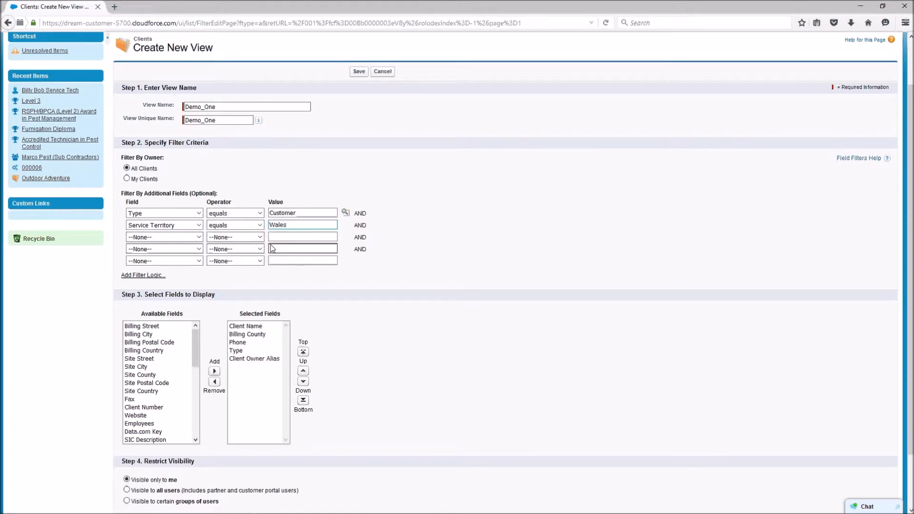
pyautogui.click(384, 282)
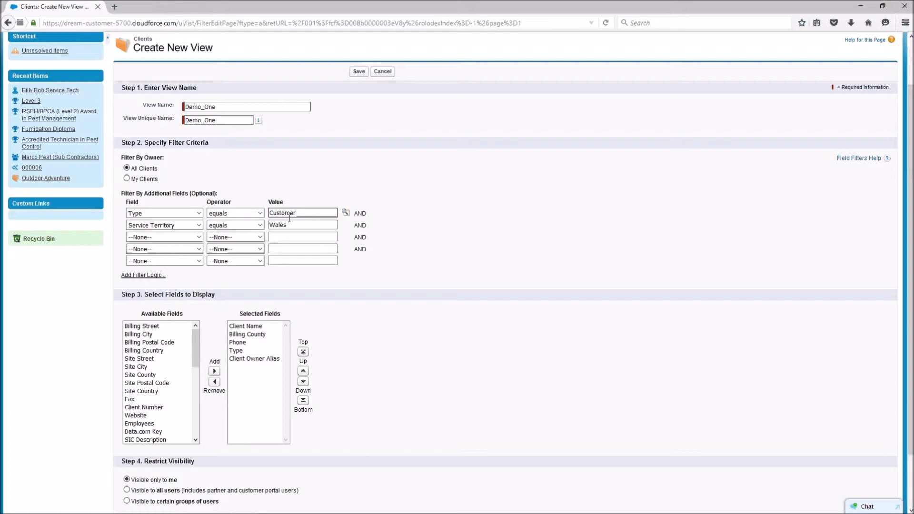
# Add Service Territory to the view's selected display fields and save the view.
pyautogui.scroll(-2, 385, 286)
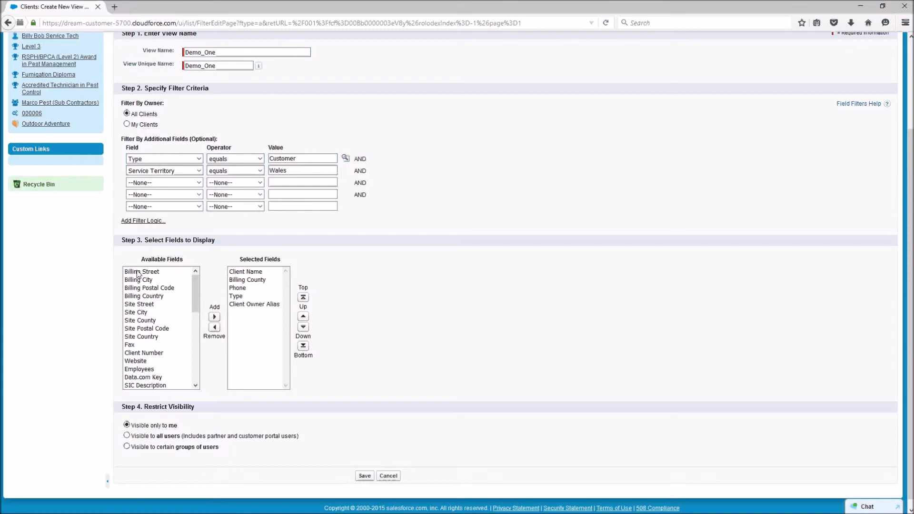
pyautogui.moveTo(193, 293); pyautogui.dragTo(192, 367)
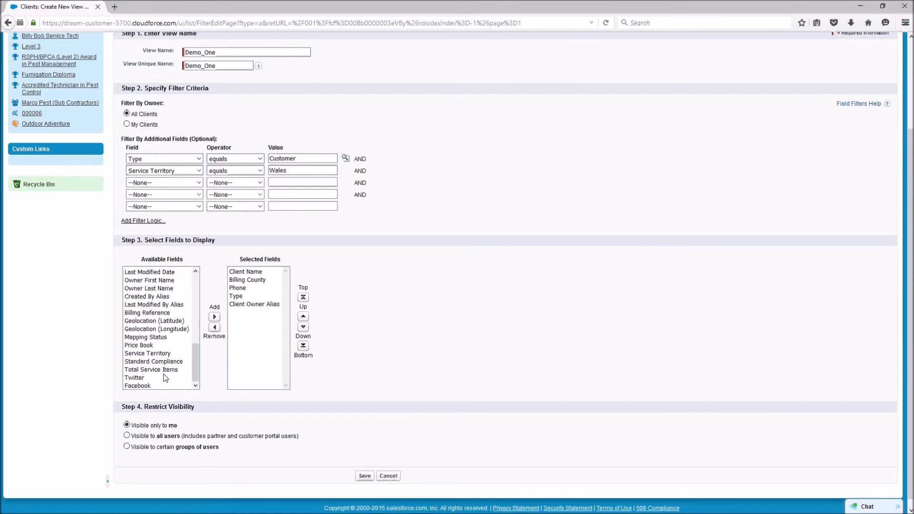
pyautogui.click(151, 354)
pyautogui.click(214, 317)
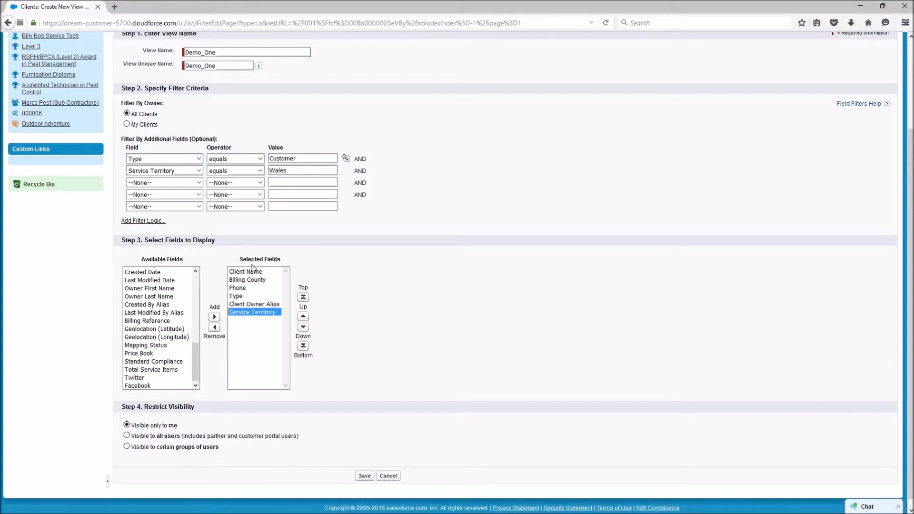
pyautogui.moveTo(195, 355); pyautogui.dragTo(187, 272)
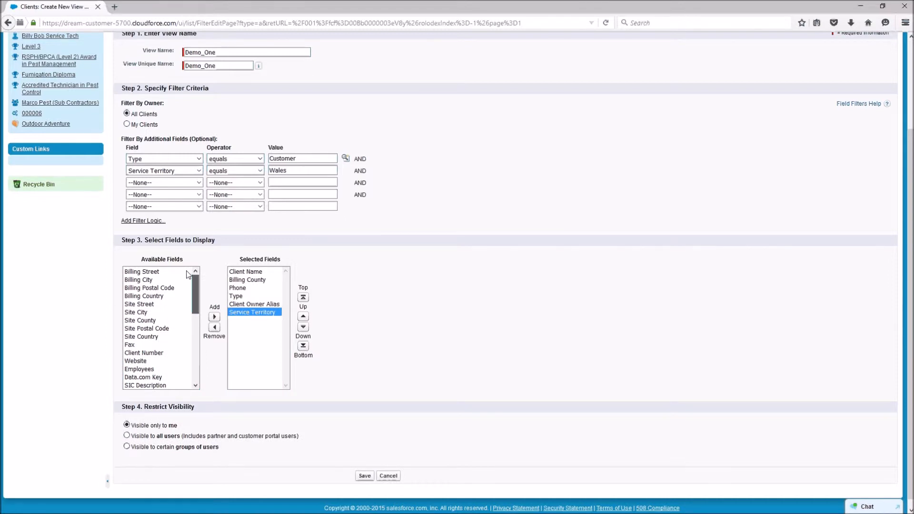
pyautogui.moveTo(193, 289)
pyautogui.mouseDown()
pyautogui.moveTo(199, 362)
pyautogui.moveTo(195, 294)
pyautogui.mouseUp()
pyautogui.moveTo(241, 303)
pyautogui.mouseDown()
pyautogui.moveTo(240, 313)
pyautogui.moveTo(246, 307)
pyautogui.mouseUp()
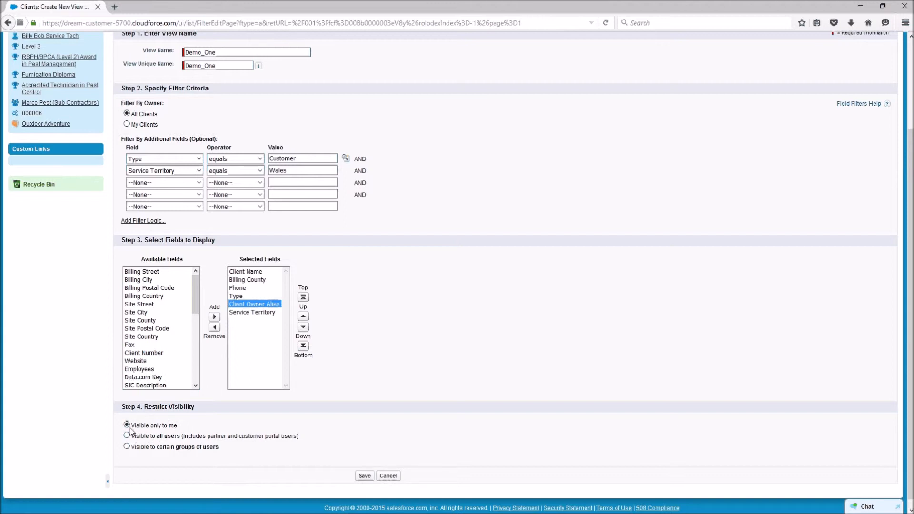
pyautogui.click(365, 475)
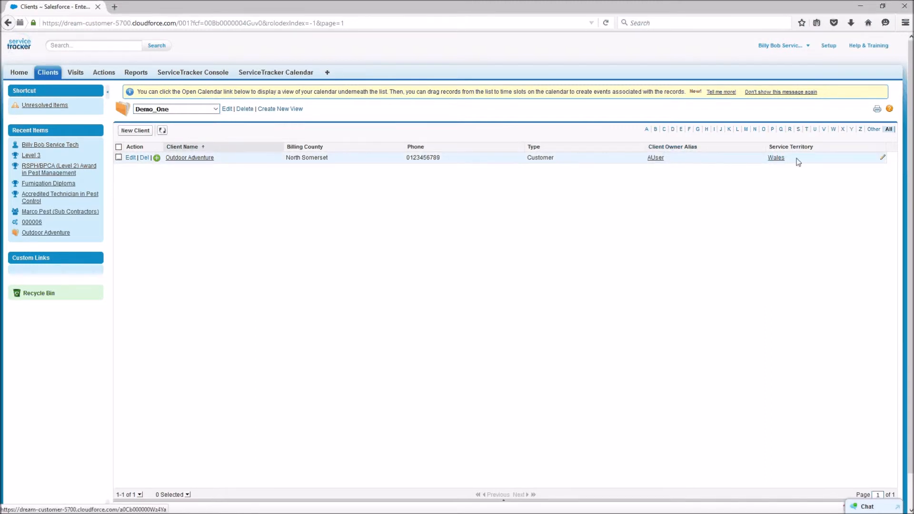
# Open the Demo_One view from the Clients home page and start editing it.
pyautogui.click(20, 73)
pyautogui.click(48, 74)
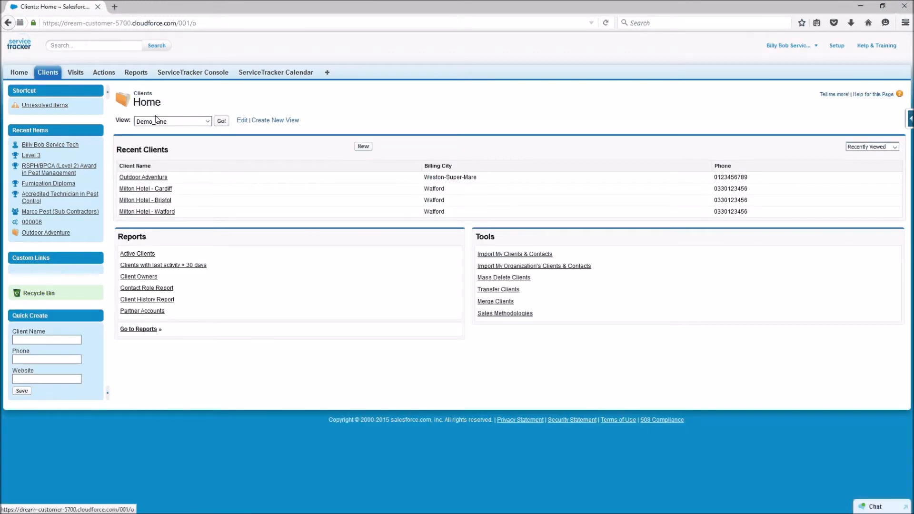
pyautogui.click(164, 122)
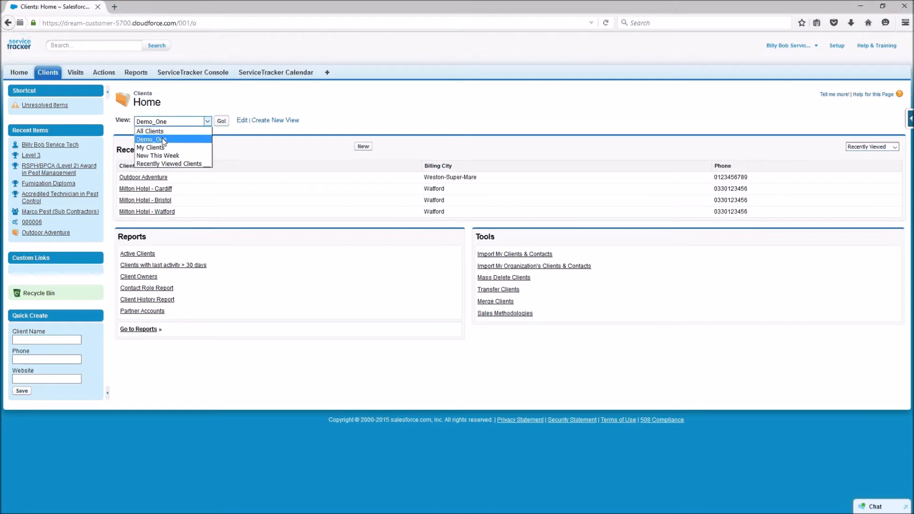
pyautogui.click(165, 138)
pyautogui.click(221, 122)
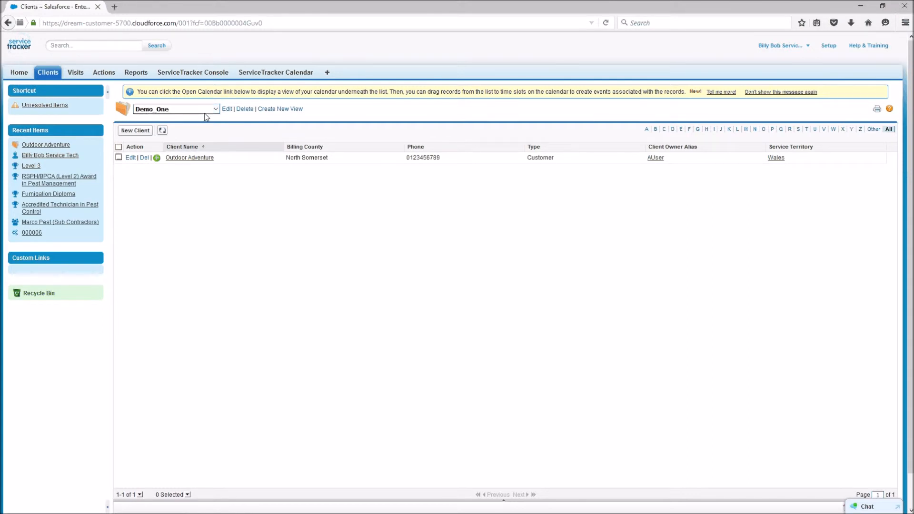
pyautogui.click(228, 111)
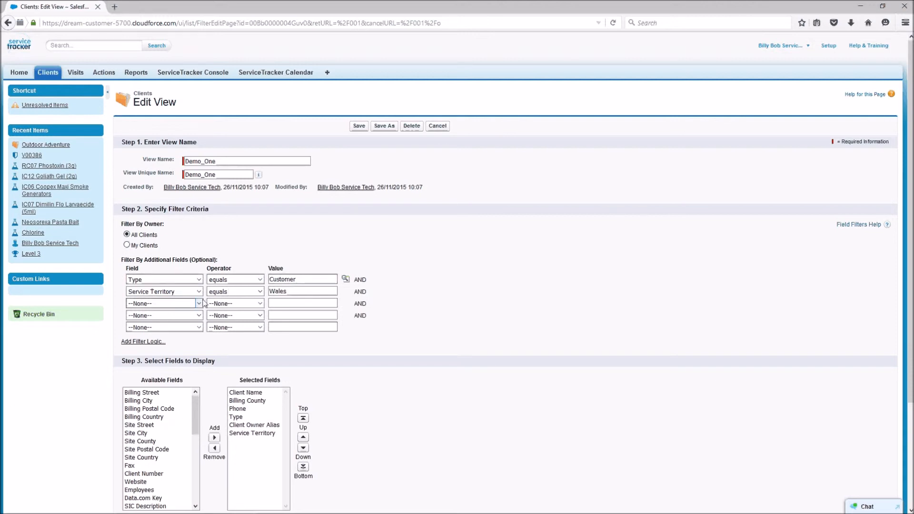
# Try adding Prospect after Customer in the Type criterion's value, and remove the addition again.
pyautogui.click(307, 281)
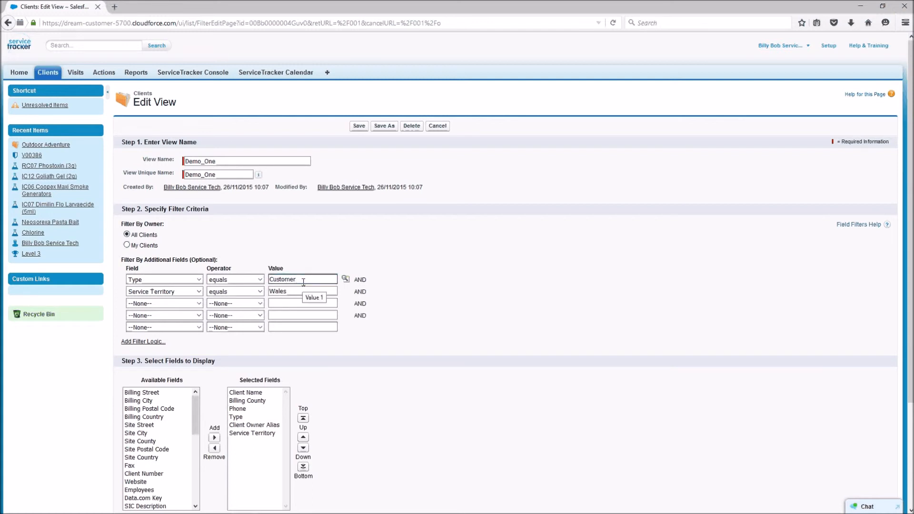
pyautogui.write(', Prospect')
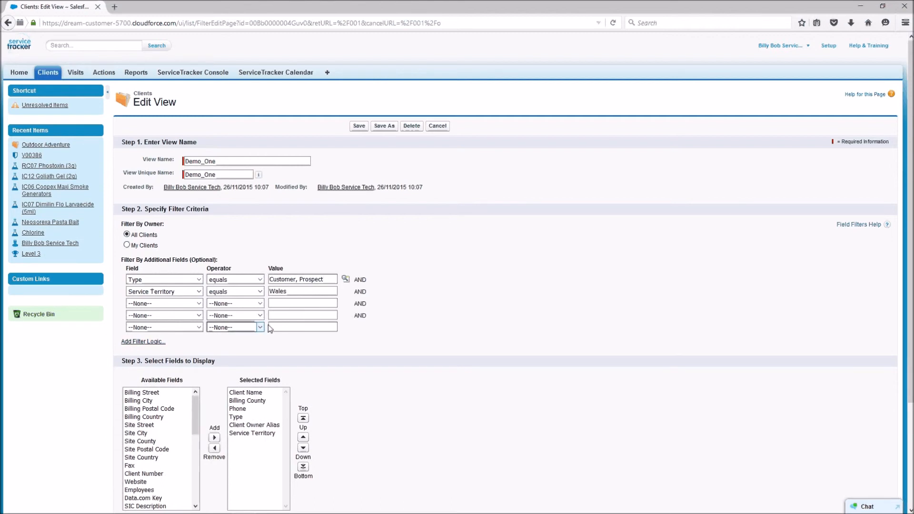
pyautogui.press('BackSpace')
pyautogui.press('BackSpace')
pyautogui.press('BackSpace')
pyautogui.press('BackSpace')
pyautogui.press('BackSpace')
pyautogui.press('BackSpace')
pyautogui.press('BackSpace')
pyautogui.press('BackSpace')
pyautogui.press('BackSpace')
pyautogui.press('BackSpace')
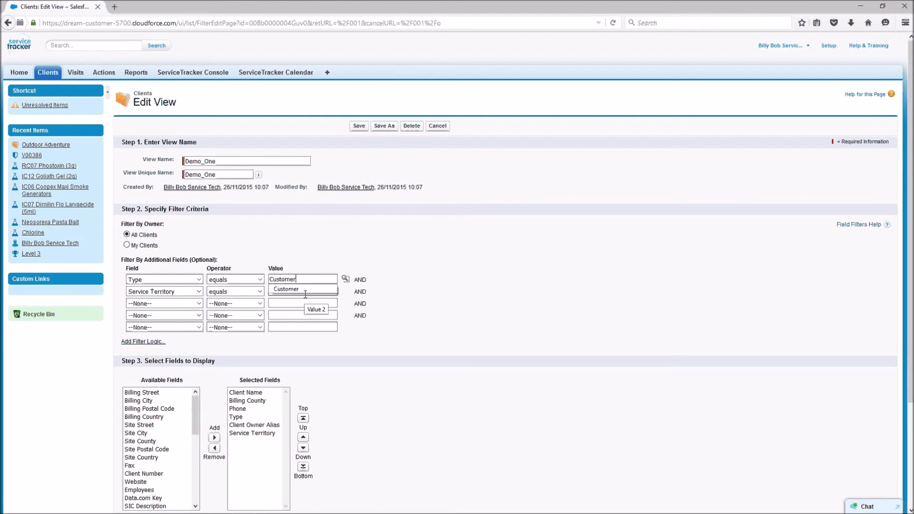
# Define the third filter criterion as Site Postal Code starts with "CF83, NP12, E4".
pyautogui.click(185, 304)
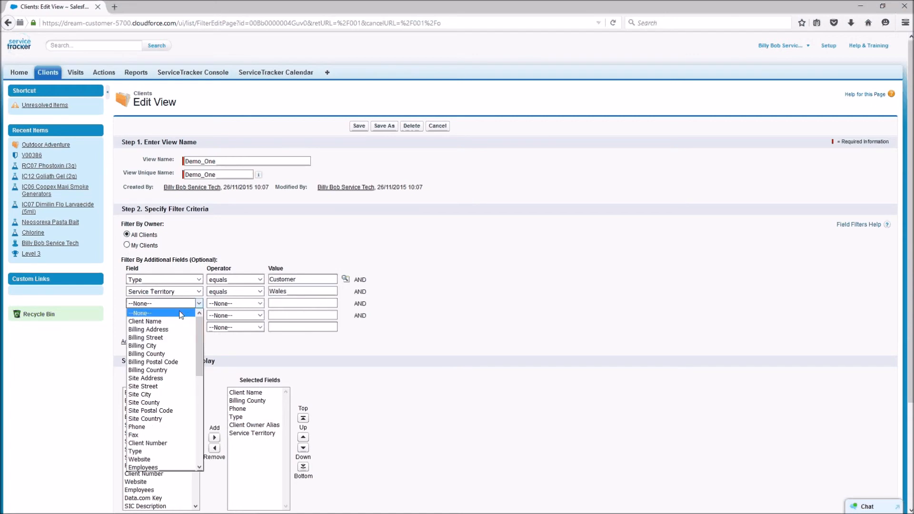
pyautogui.click(157, 410)
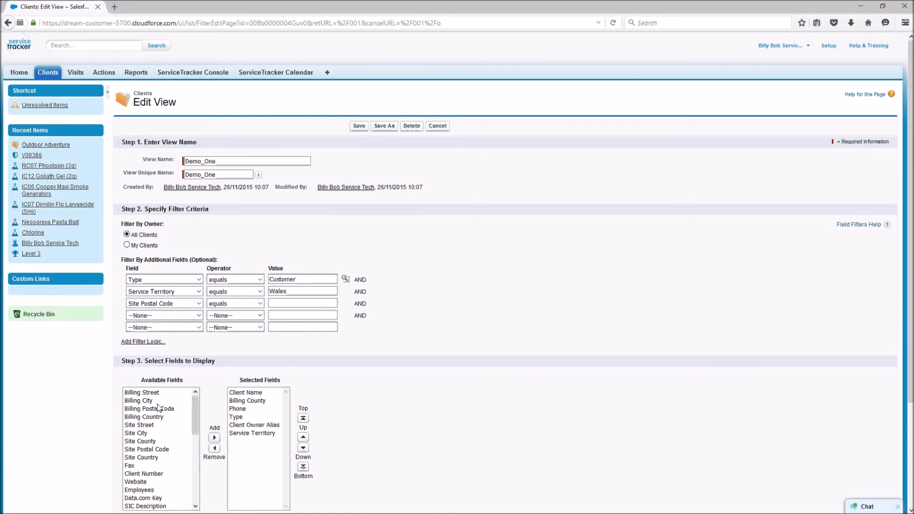
pyautogui.click(236, 303)
pyautogui.click(234, 387)
pyautogui.click(277, 301)
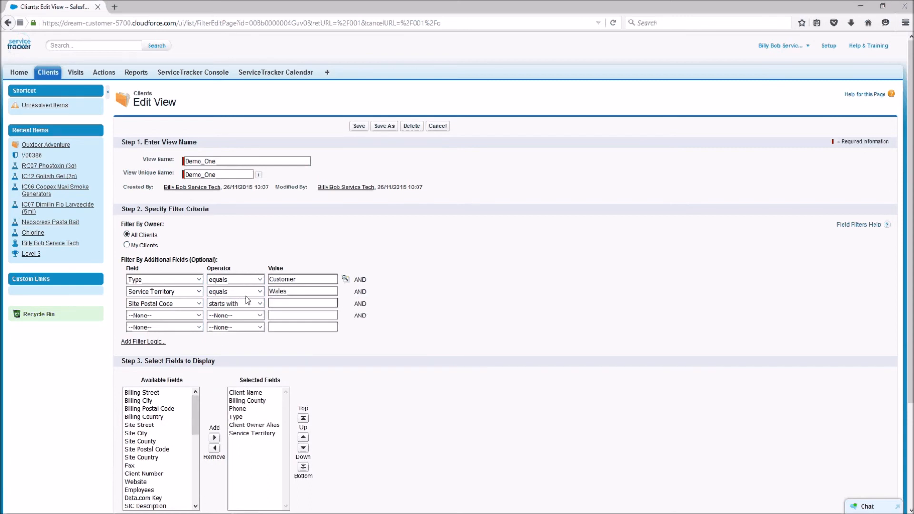
pyautogui.write('CF83, NP12, E4')
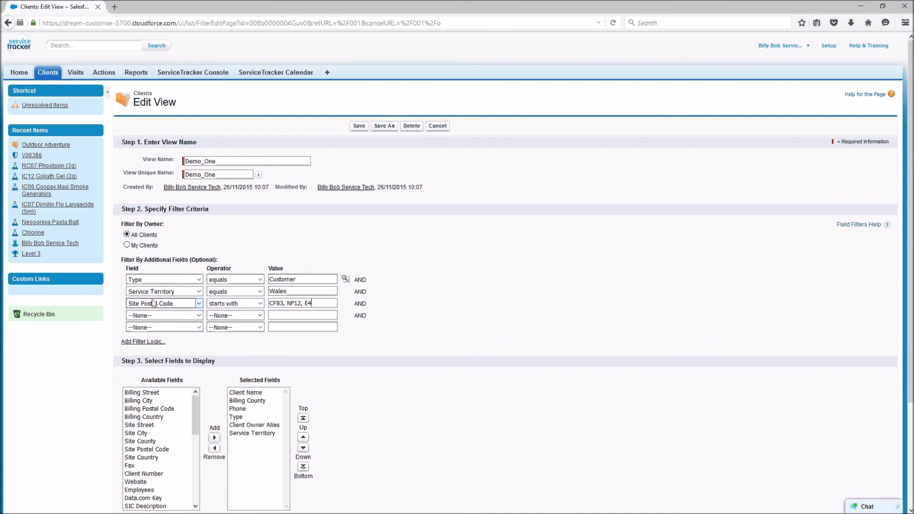
pyautogui.click(274, 303)
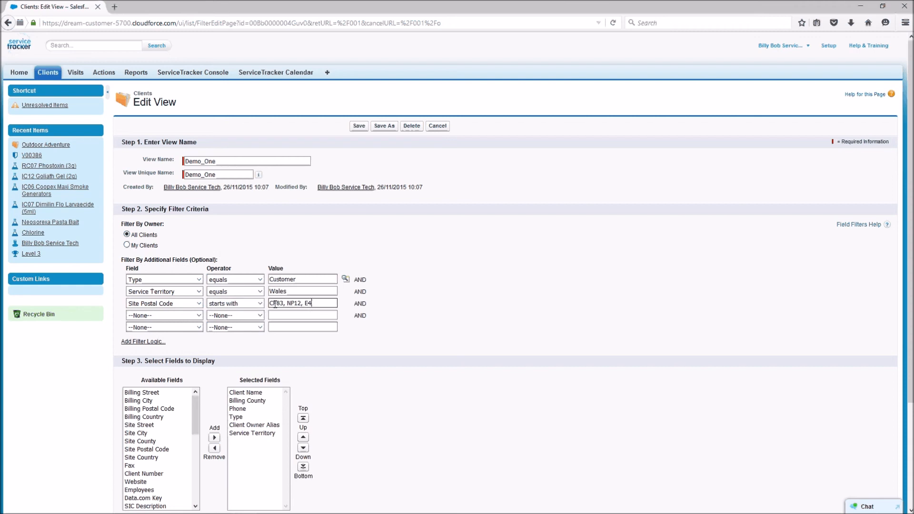